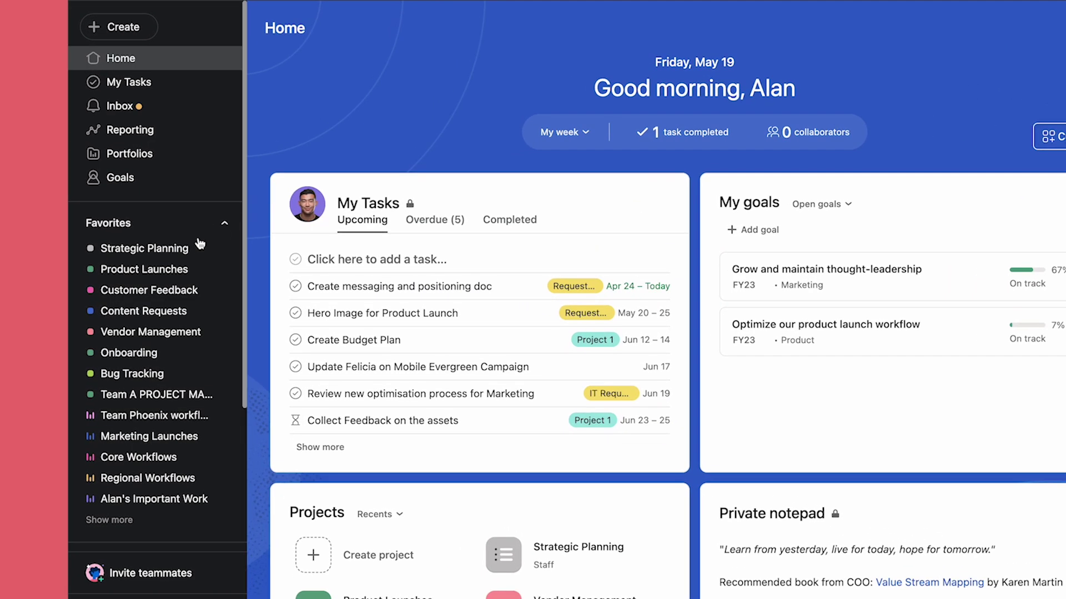
# Step: From the Strategic Planning project's customization Bundles section, start creating a new bundle
pyautogui.click(187, 248)
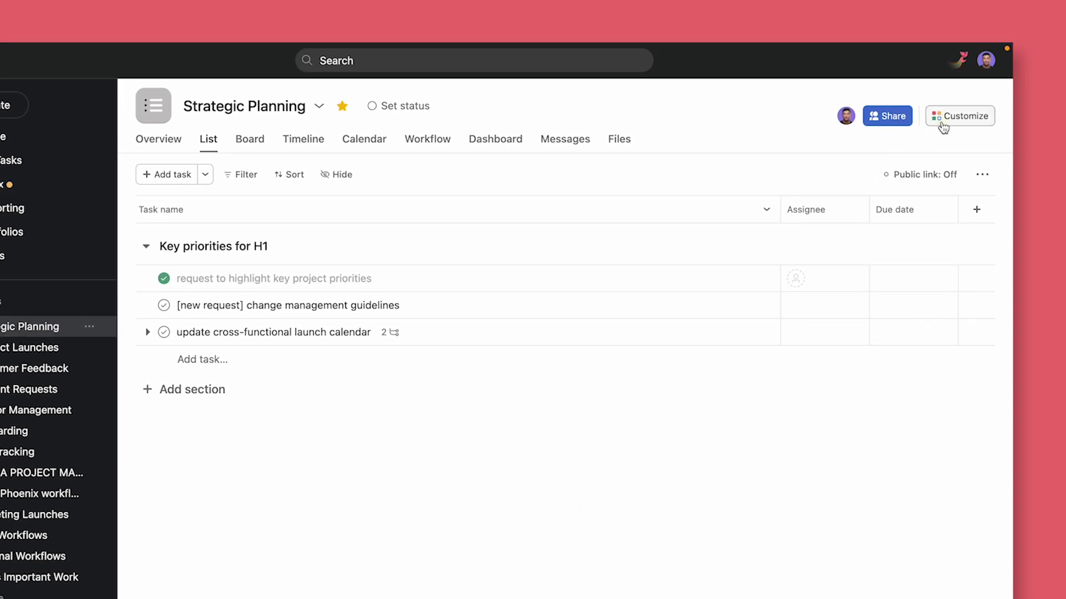
pyautogui.click(944, 126)
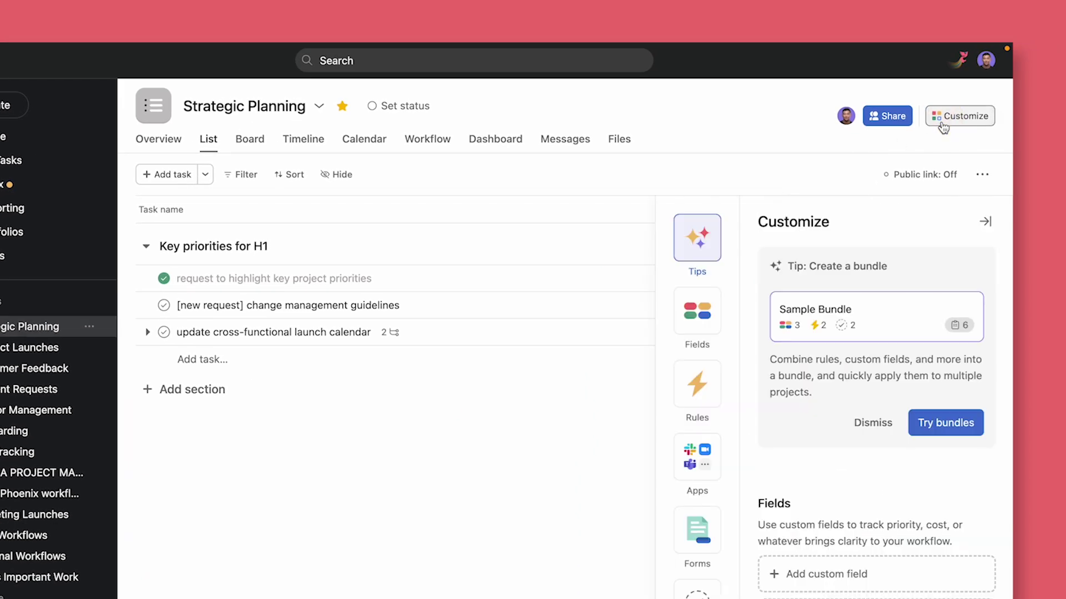
pyautogui.click(689, 508)
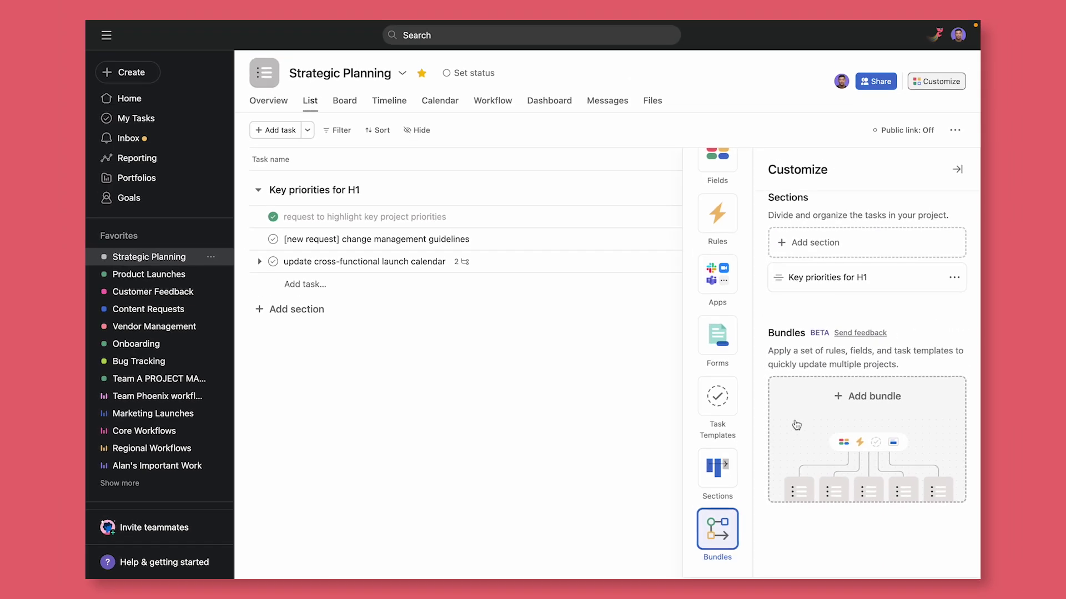
pyautogui.click(796, 425)
# Step: Create 'Prioritization bundle' from scratch with a streamlining-processes description, and add it to Strategic Planning
pyautogui.click(314, 248)
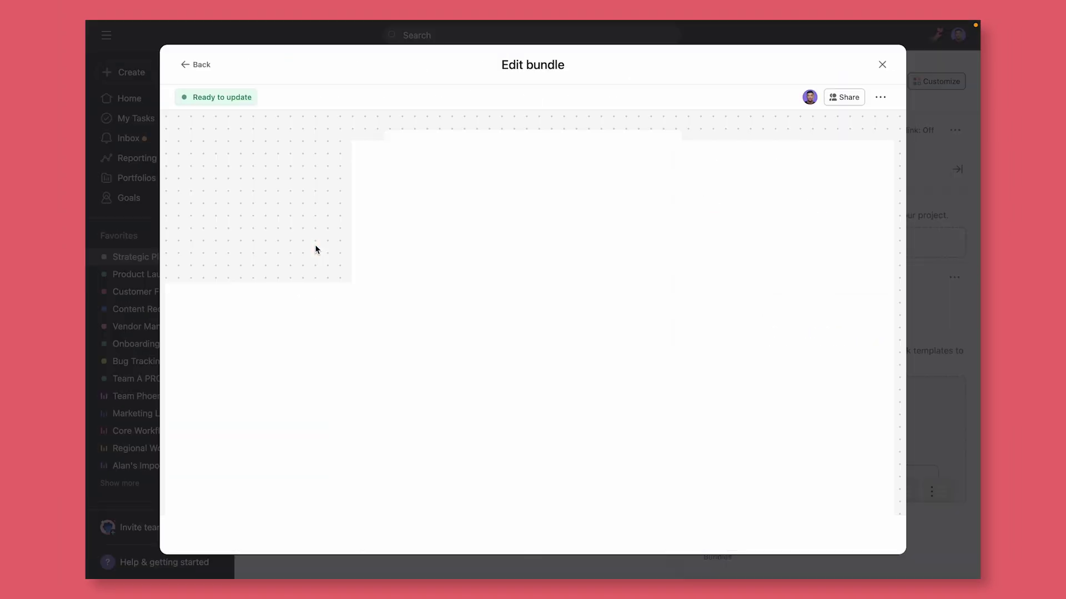
pyautogui.write('Prioritization')
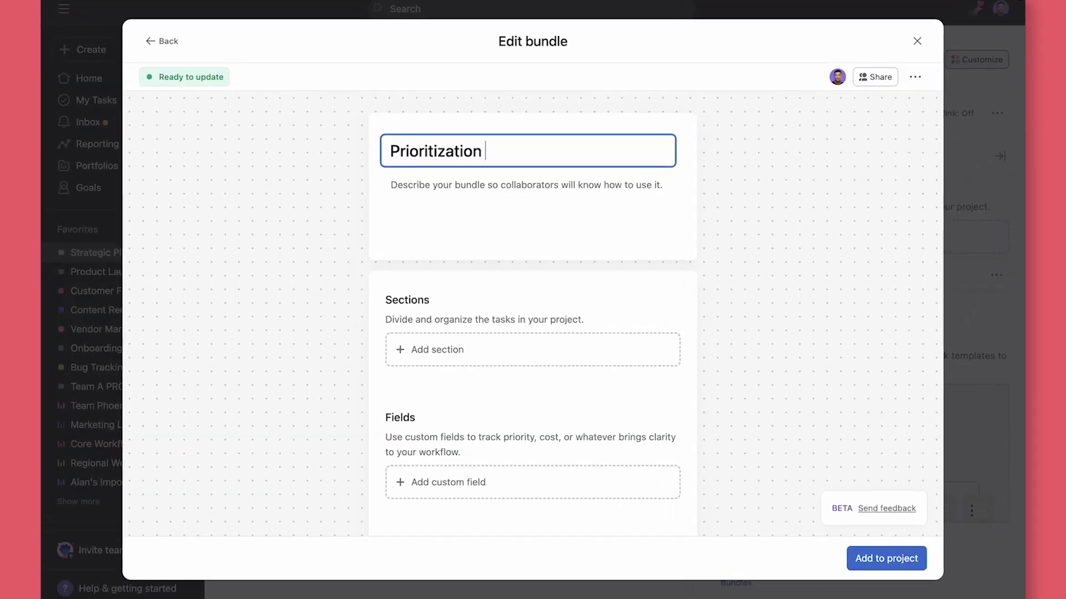
pyautogui.write(' bundle')
pyautogui.press('Tab')
pyautogui.write('St')
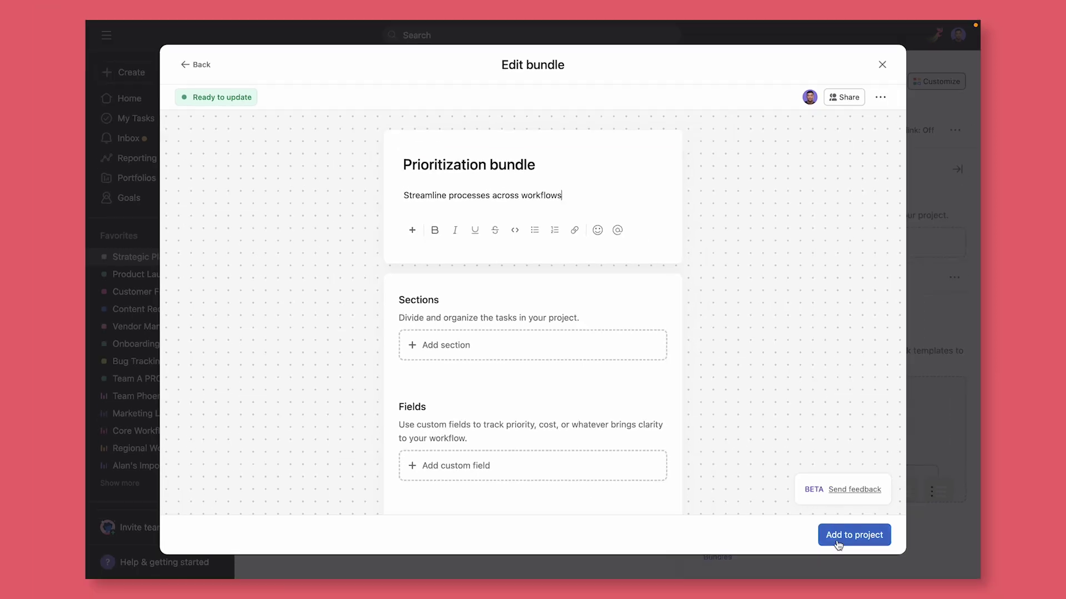
pyautogui.click(886, 558)
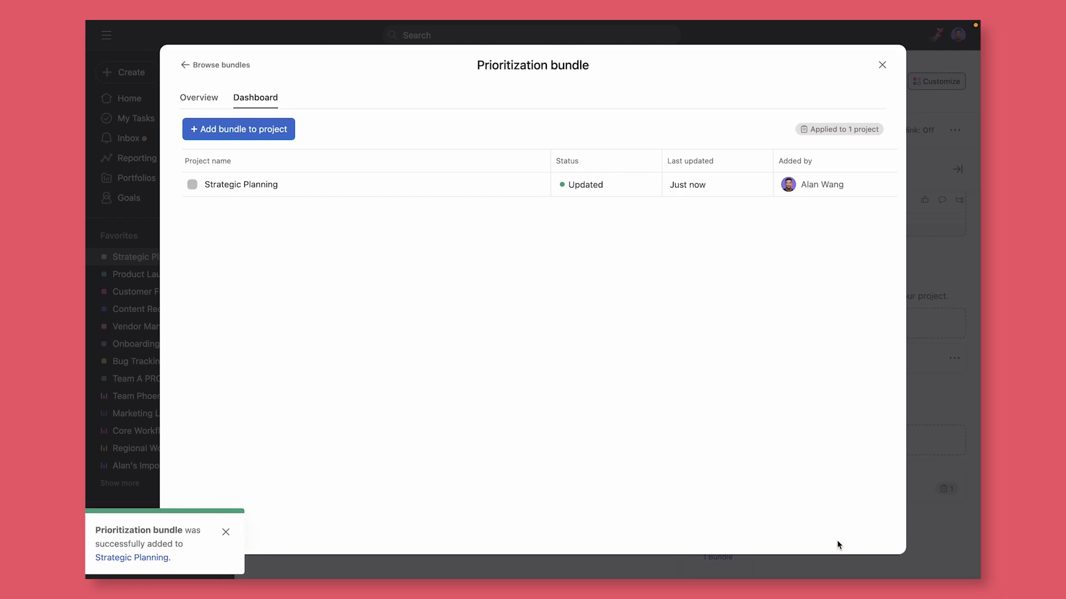
# Step: Add the Prioritization bundle to Customer Feedback, Content Requests and Product Launches
pyautogui.click(271, 128)
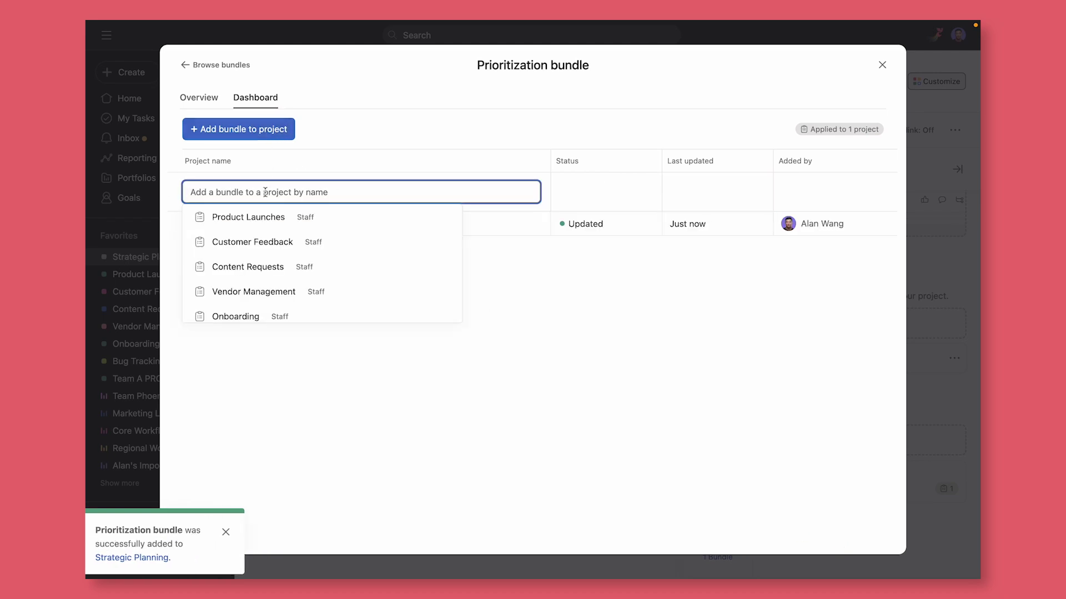
pyautogui.click(251, 240)
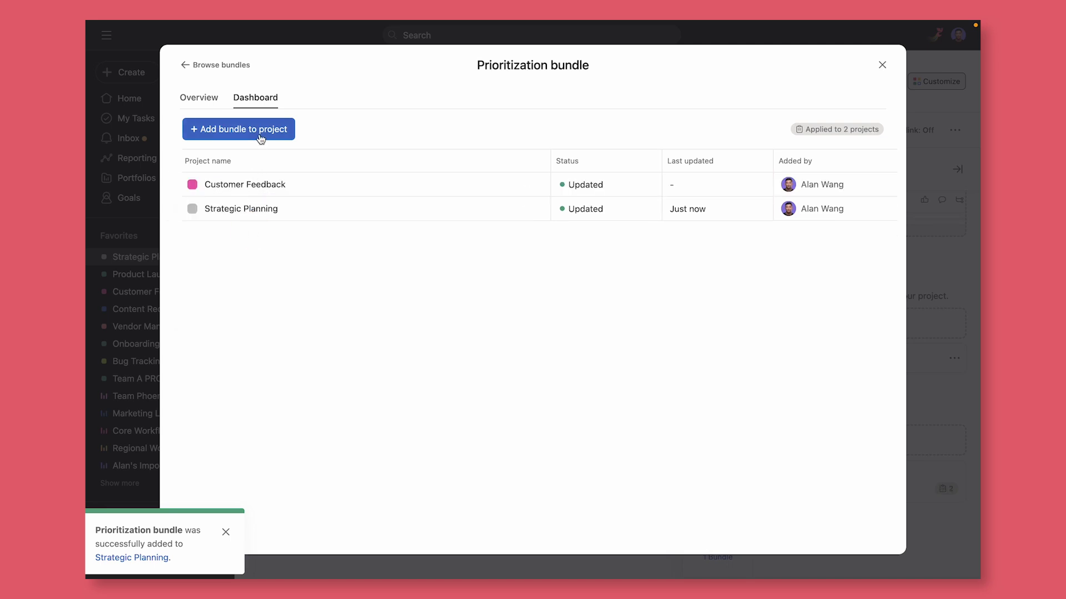
pyautogui.click(259, 134)
pyautogui.click(240, 239)
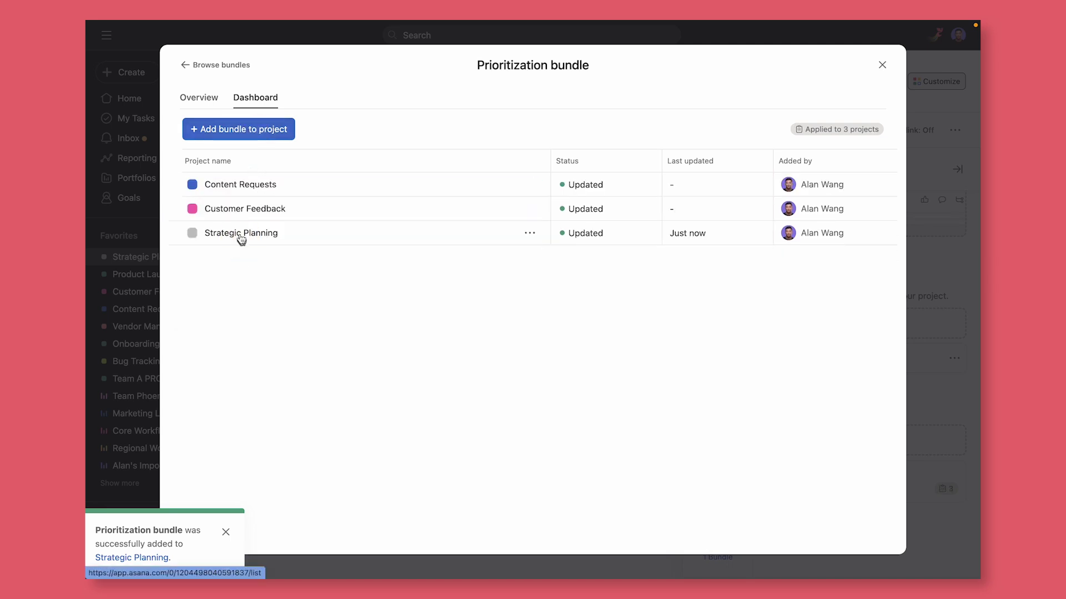
pyautogui.click(241, 133)
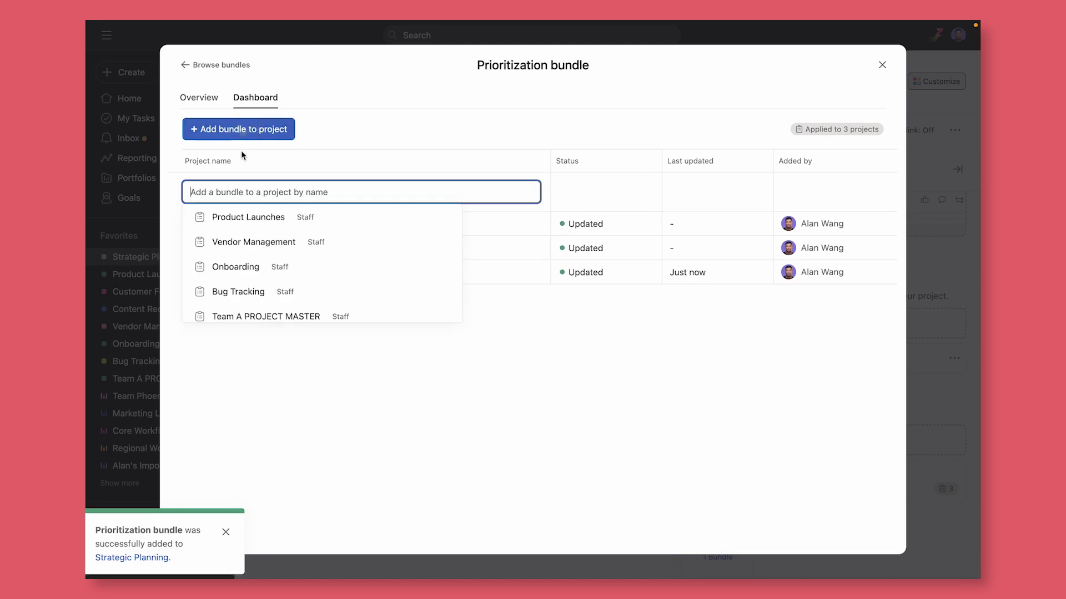
pyautogui.click(238, 218)
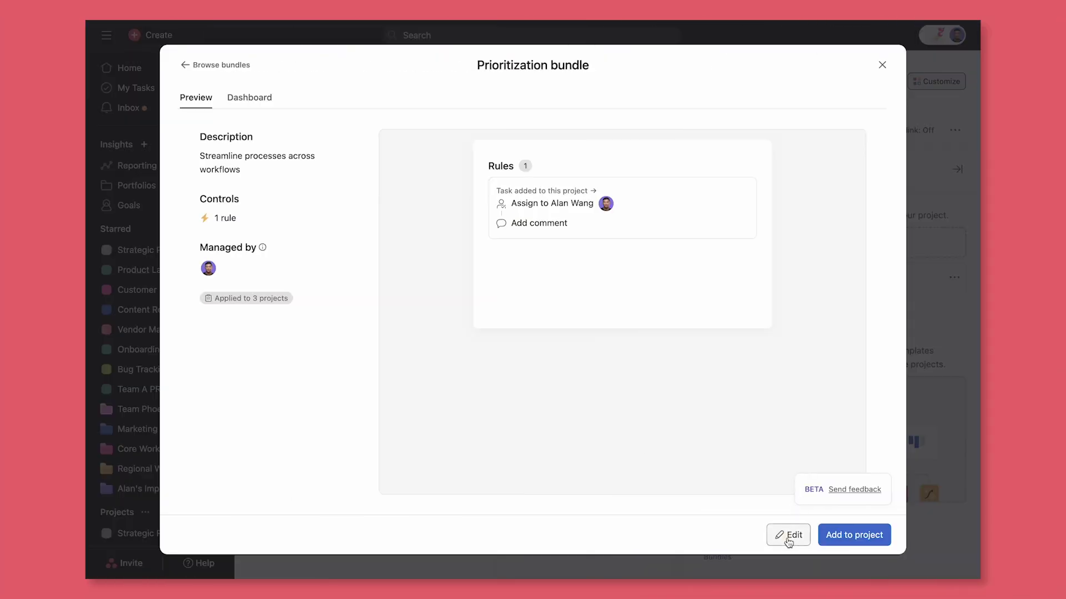
pyautogui.click(783, 536)
pyautogui.scroll(-5, 616, 470)
pyautogui.click(569, 343)
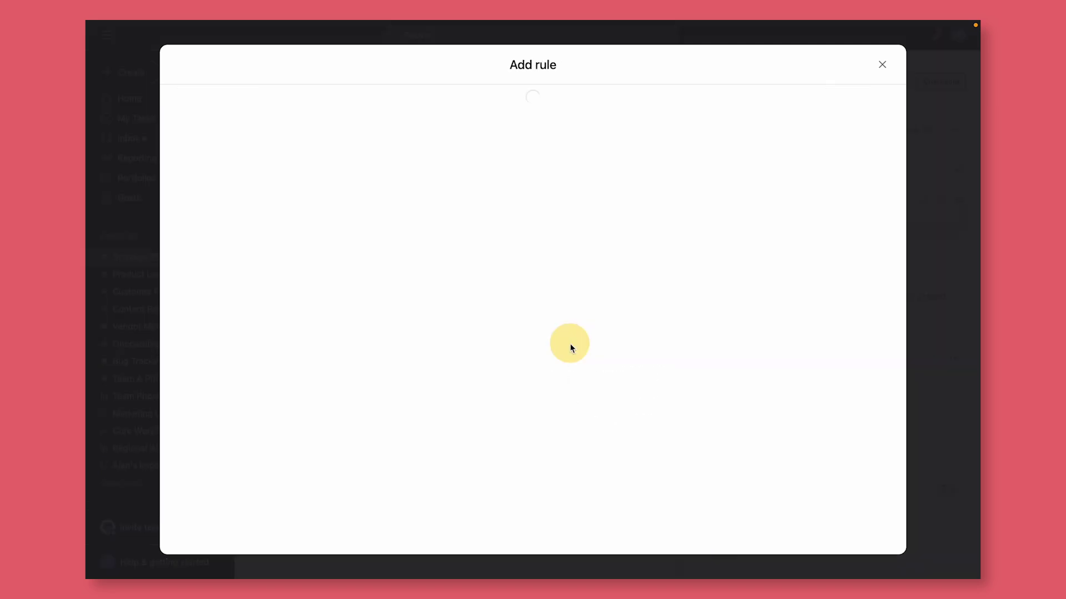
pyautogui.click(471, 193)
pyautogui.click(751, 233)
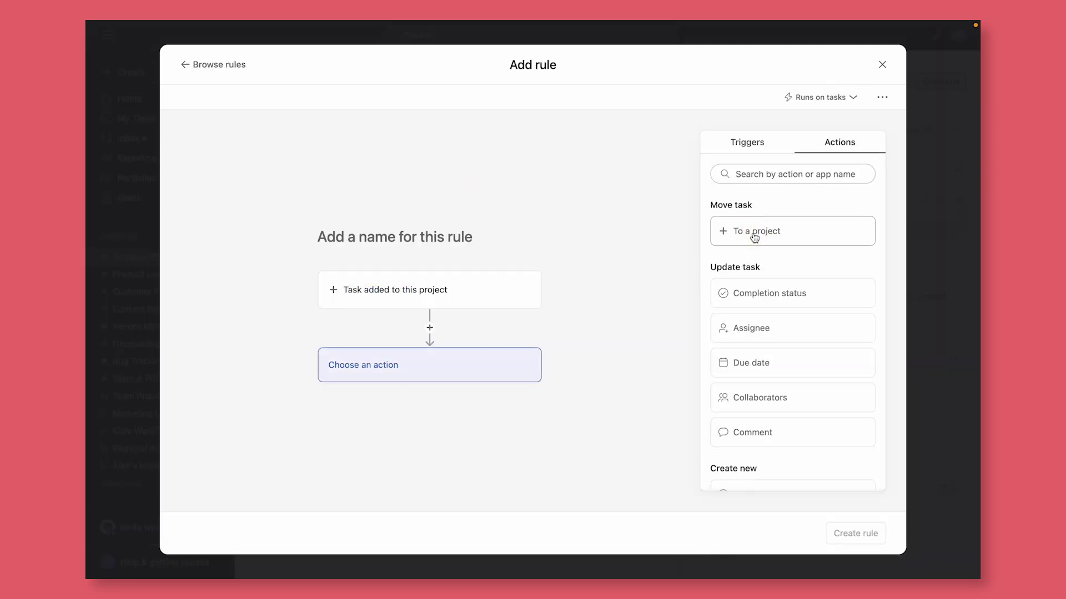
pyautogui.click(744, 328)
pyautogui.click(457, 369)
pyautogui.click(397, 383)
pyautogui.click(377, 409)
pyautogui.click(382, 438)
# Step: Add a thank-you comment action, create the rule, and update all four projects
pyautogui.click(430, 442)
pyautogui.click(738, 431)
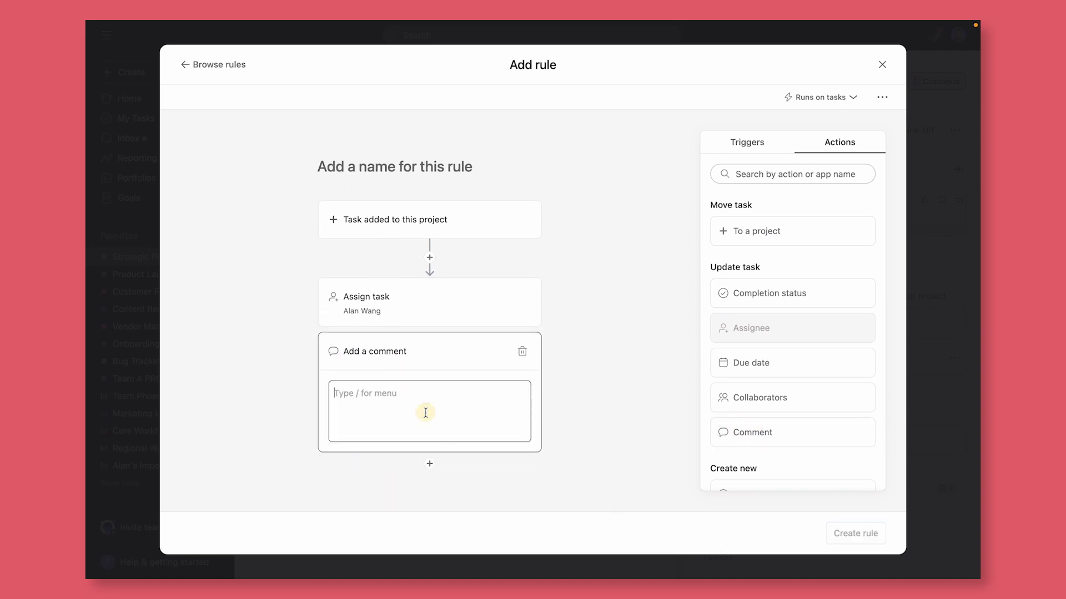
pyautogui.write('Hi! Thanks for submitting!')
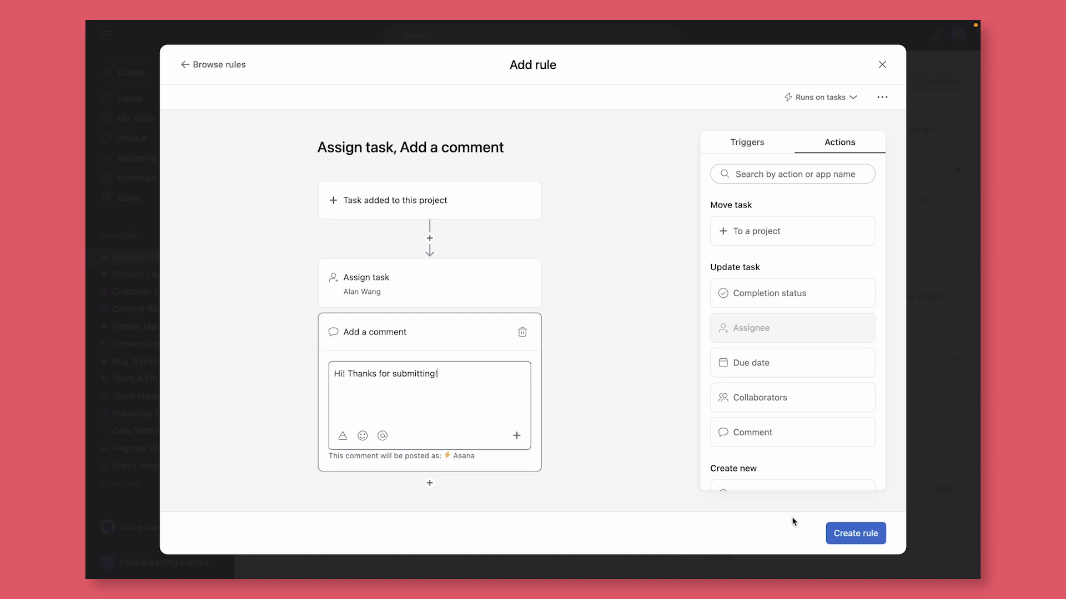
pyautogui.click(850, 534)
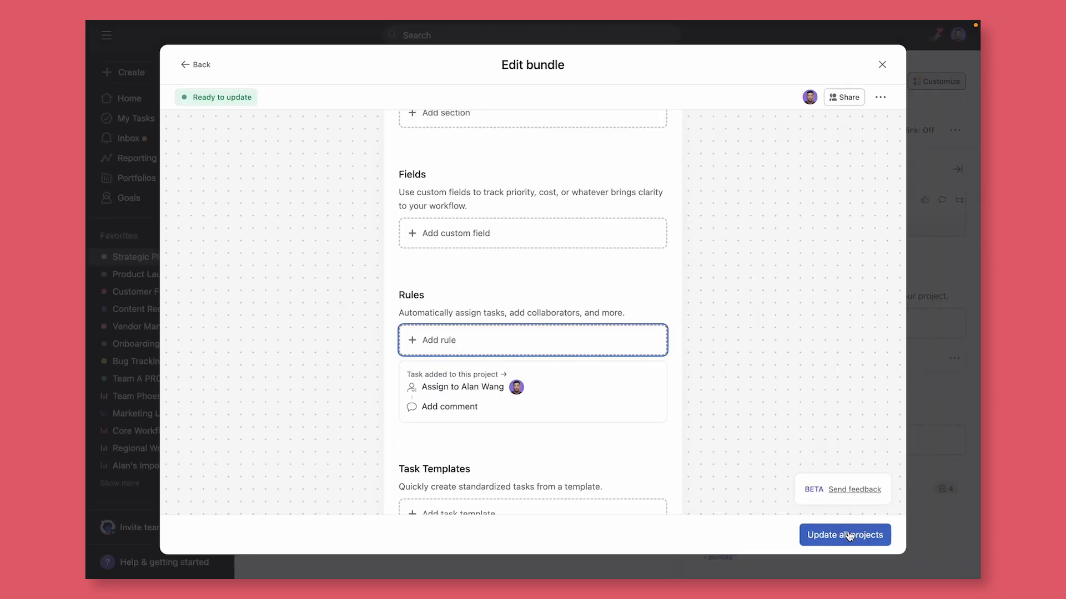
pyautogui.click(850, 537)
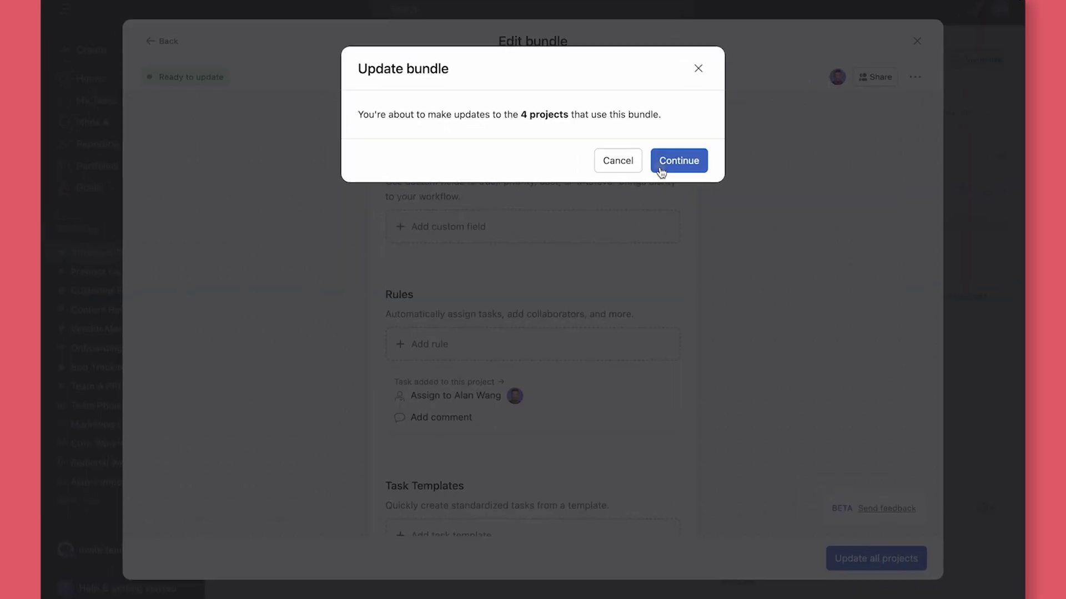
pyautogui.click(661, 171)
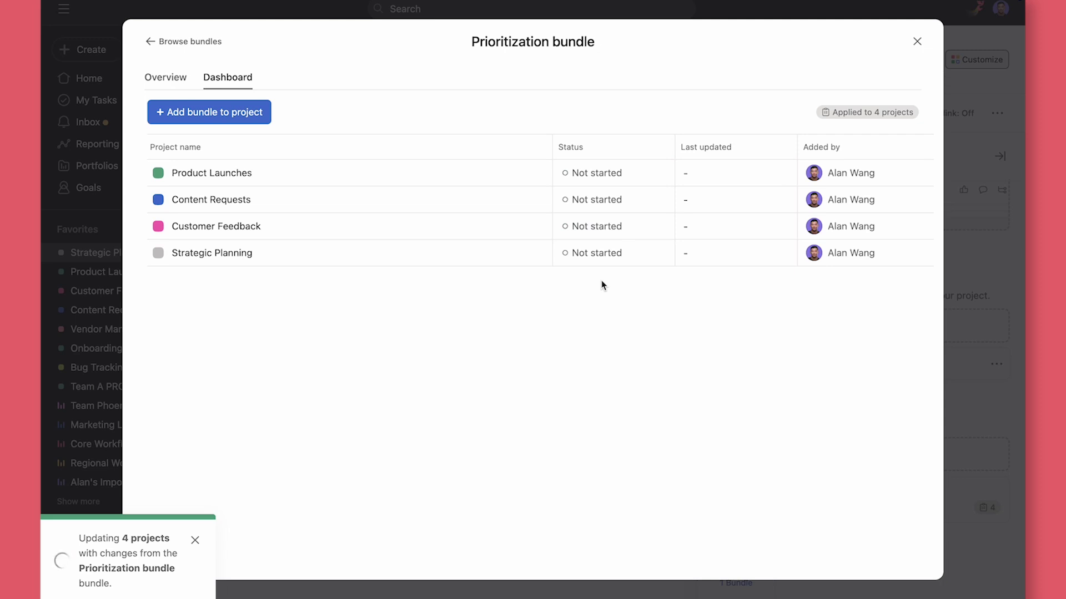